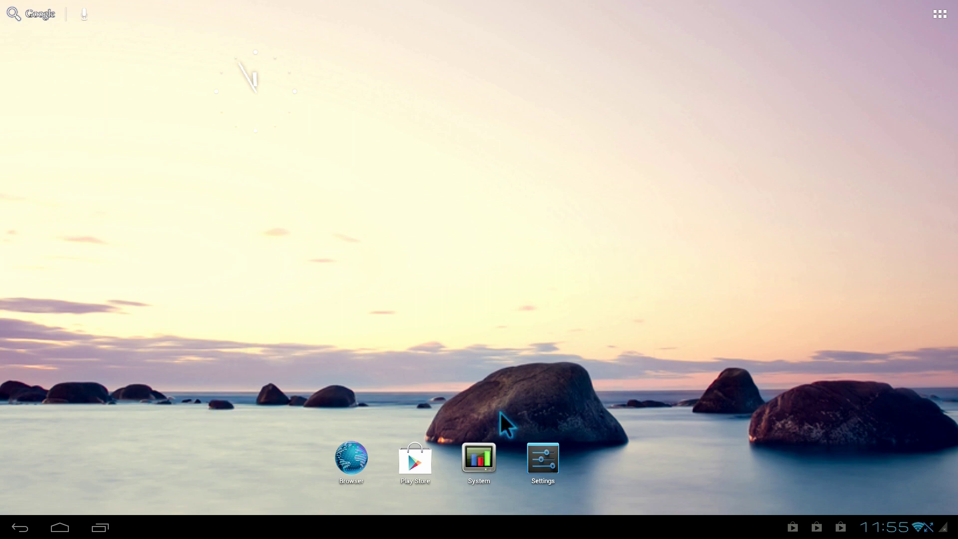
- Open the device settings from the full app list and return to the home screen
{"action": "left_click", "coordinate": [939, 16]}
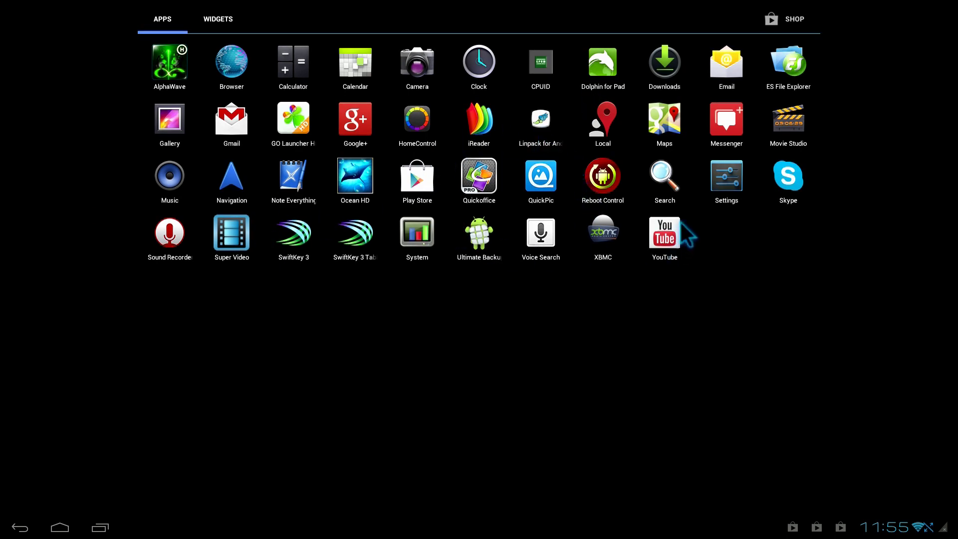
{"action": "left_click", "coordinate": [736, 176]}
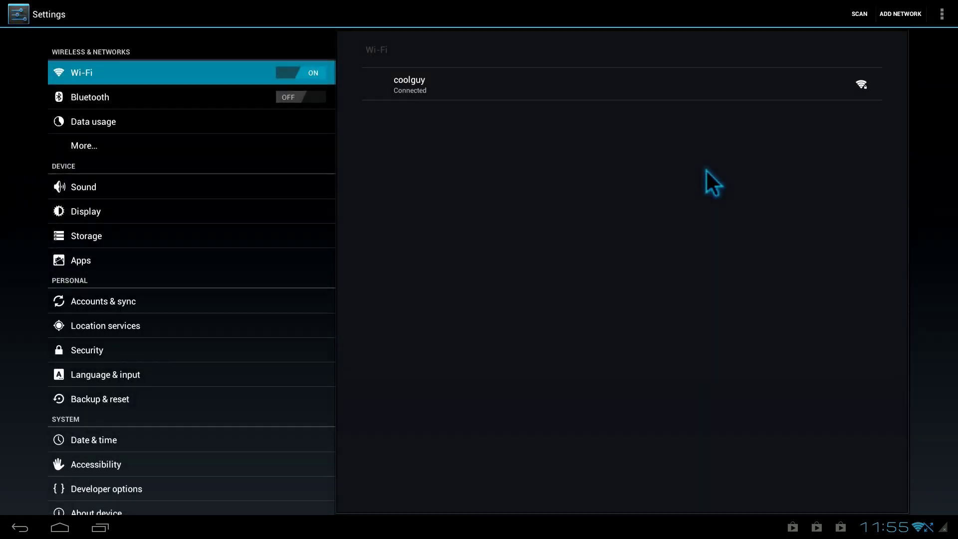
{"action": "left_click", "coordinate": [48, 528]}
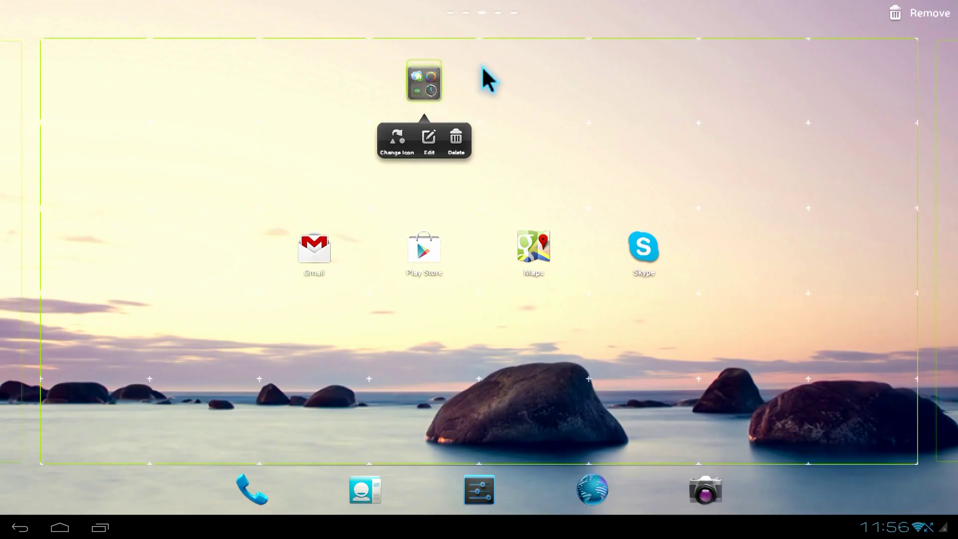
- Remove the app folder from the home screen and add CPUID, Dolphin for Pad, Email, ES File Explorer, HomeControl and Linpack shortcuts
{"action": "left_click_drag", "start_coordinate": [479, 43], "coordinate": [911, 10]}
{"action": "left_click", "coordinate": [877, 13]}
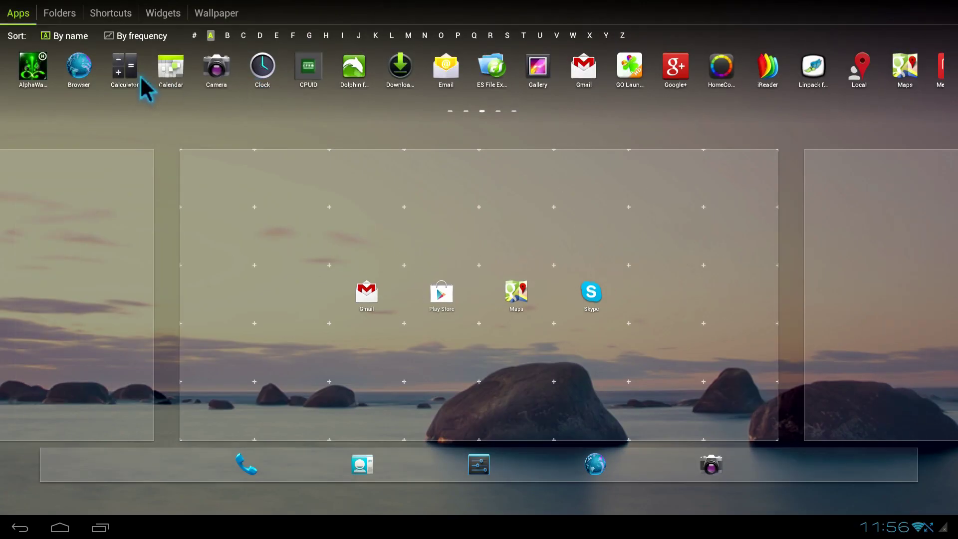
{"action": "left_click", "coordinate": [351, 73]}
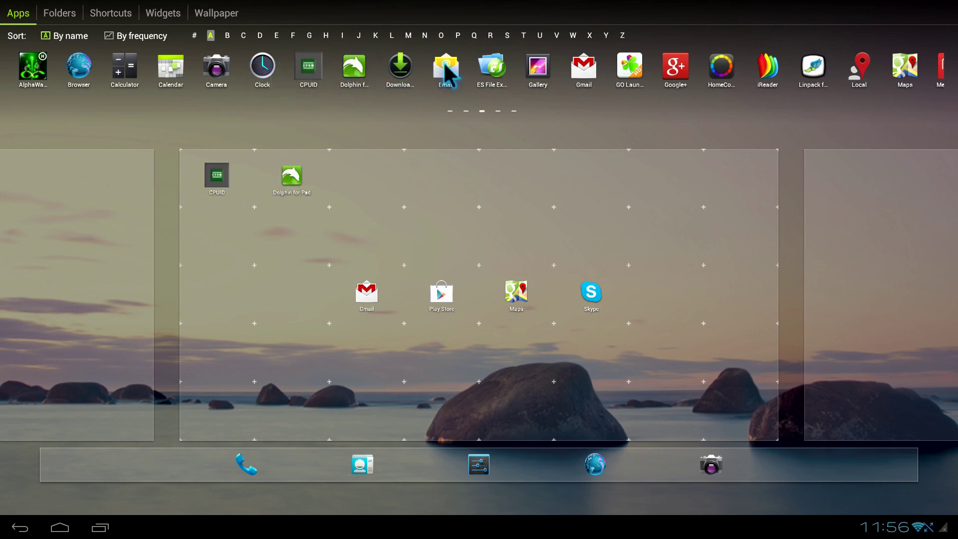
{"action": "left_click", "coordinate": [721, 67]}
{"action": "left_click", "coordinate": [813, 68]}
{"action": "left_click_drag", "start_coordinate": [853, 75], "coordinate": [278, 85]}
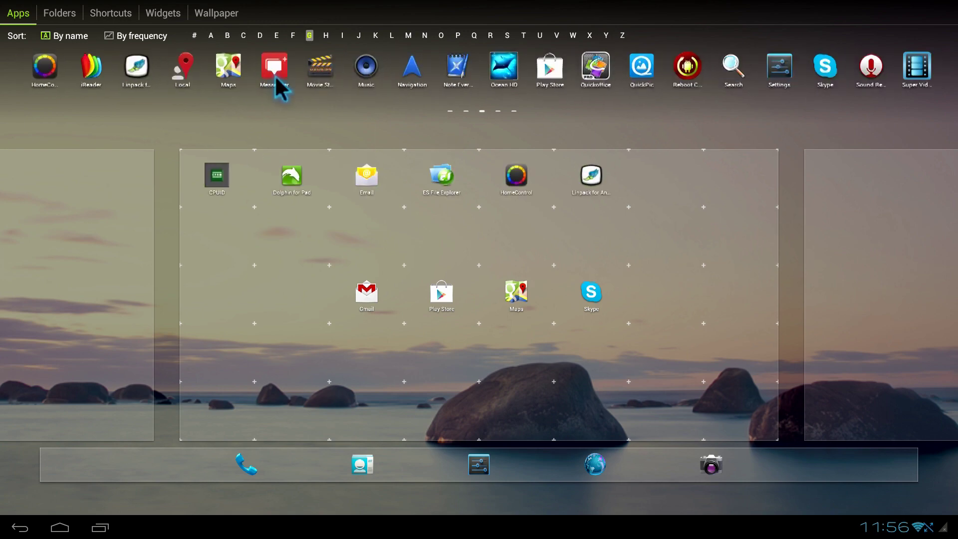
- Add Note Everything, Play Store, QuickPic, Super Video, XBMC and YouTube shortcuts to the home screen and close the add screen
{"action": "left_click", "coordinate": [505, 68]}
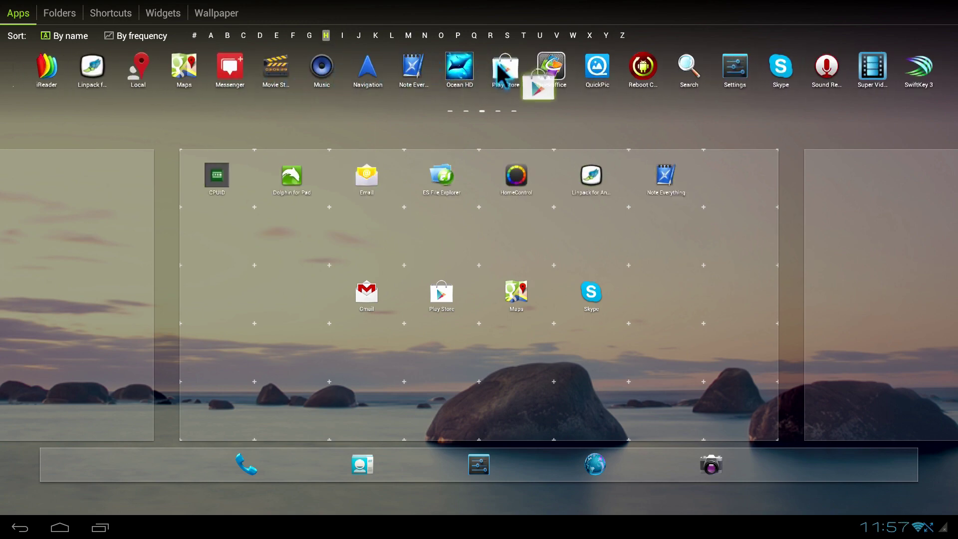
{"action": "left_click", "coordinate": [597, 68]}
{"action": "left_click_drag", "start_coordinate": [811, 69], "coordinate": [607, 79]}
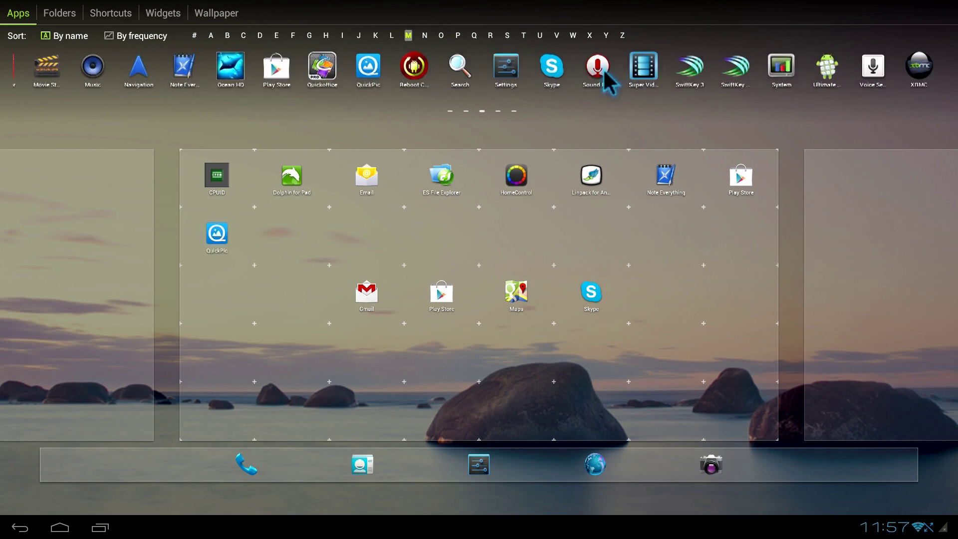
{"action": "left_click", "coordinate": [603, 68]}
{"action": "left_click", "coordinate": [878, 68]}
{"action": "left_click", "coordinate": [918, 73]}
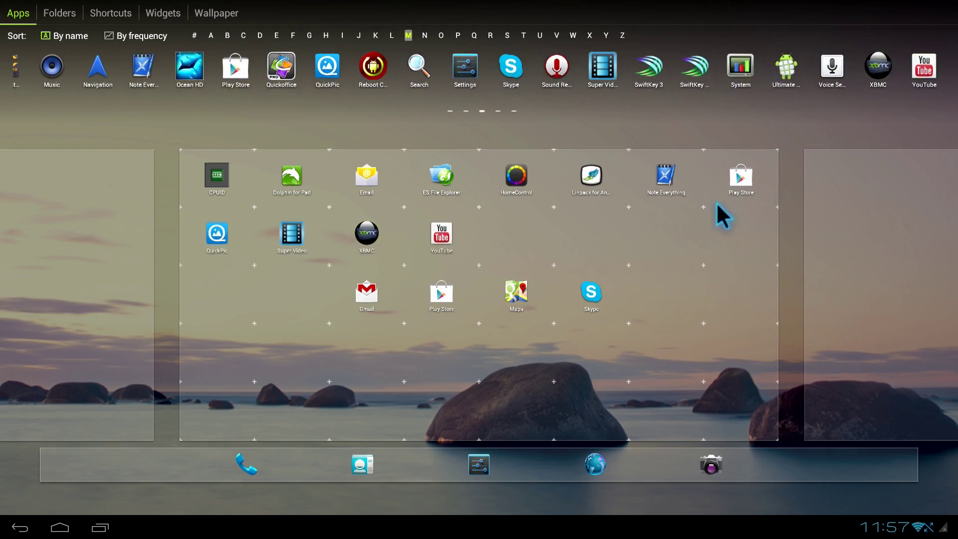
{"action": "left_click", "coordinate": [716, 202]}
- Move the Skype icon beside YouTube and remove the Gmail shortcut along with the phone and contacts icons in the dock
{"action": "left_click_drag", "start_coordinate": [647, 230], "coordinate": [522, 249]}
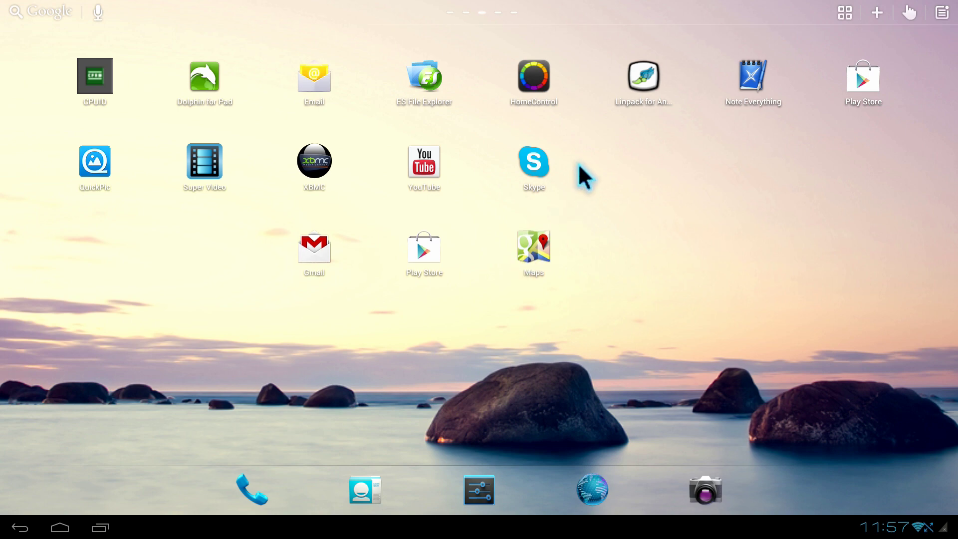
{"action": "left_click_drag", "start_coordinate": [321, 259], "coordinate": [858, 15]}
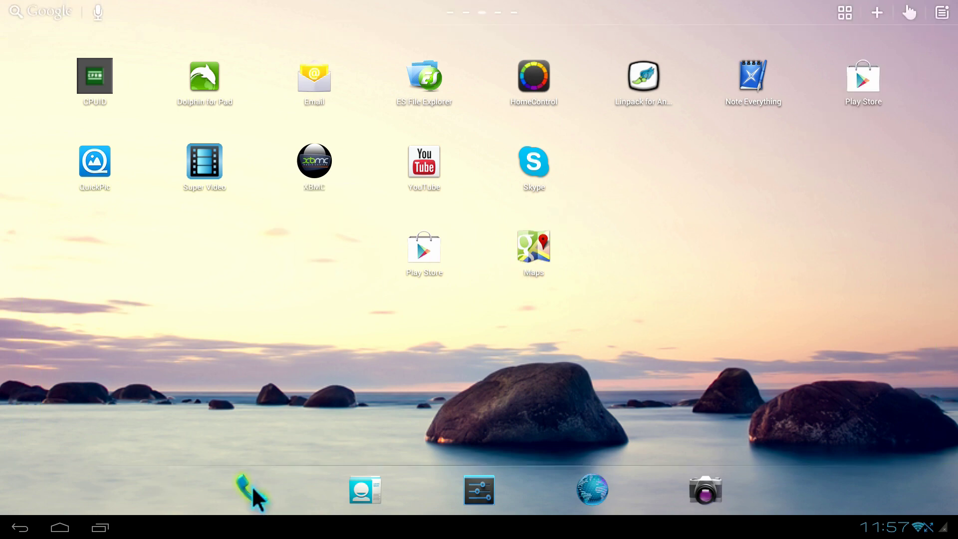
{"action": "left_click_drag", "start_coordinate": [253, 494], "coordinate": [828, 13]}
{"action": "left_click", "coordinate": [283, 487]}
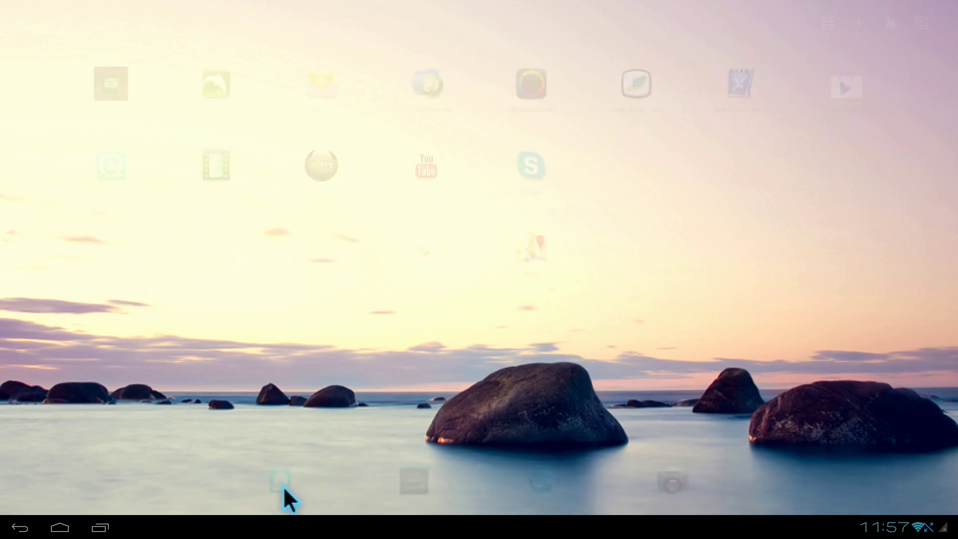
{"action": "key", "text": "Escape"}
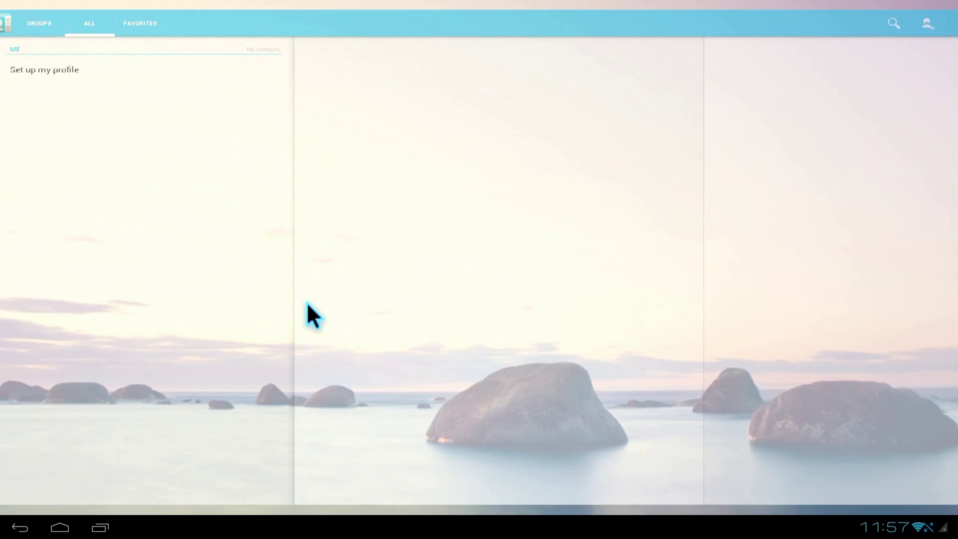
{"action": "left_click_drag", "start_coordinate": [244, 494], "coordinate": [911, 25]}
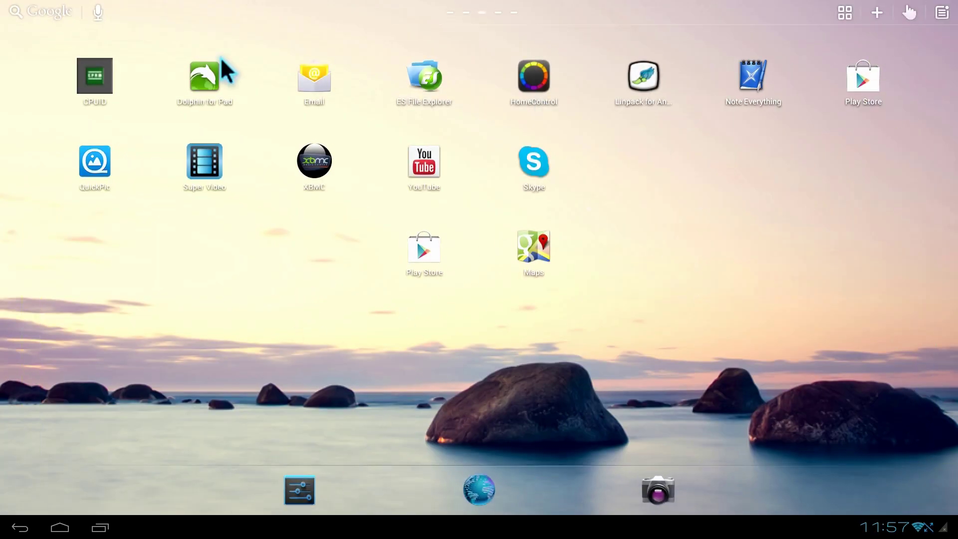
- Move Dolphin for Pad into the dock and remove the camera and browser shortcuts
{"action": "left_click_drag", "start_coordinate": [220, 70], "coordinate": [450, 487]}
{"action": "left_click_drag", "start_coordinate": [701, 486], "coordinate": [770, 175]}
{"action": "left_click", "coordinate": [770, 174]}
{"action": "left_click", "coordinate": [452, 296]}
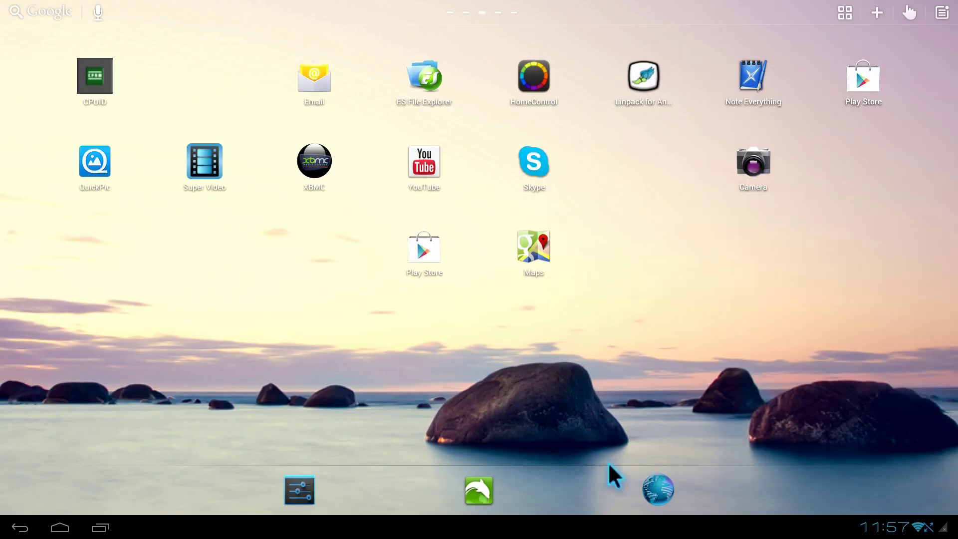
{"action": "left_click_drag", "start_coordinate": [747, 172], "coordinate": [910, 20]}
{"action": "left_click_drag", "start_coordinate": [658, 491], "coordinate": [903, 20]}
- Move Play Store, ES File Explorer, YouTube and QuickPic into the dock and remove the duplicate Play Store icon
{"action": "left_click_drag", "start_coordinate": [868, 81], "coordinate": [479, 492]}
{"action": "left_click_drag", "start_coordinate": [421, 240], "coordinate": [903, 20]}
{"action": "left_click_drag", "start_coordinate": [422, 75], "coordinate": [410, 490]}
{"action": "left_click_drag", "start_coordinate": [429, 152], "coordinate": [347, 474]}
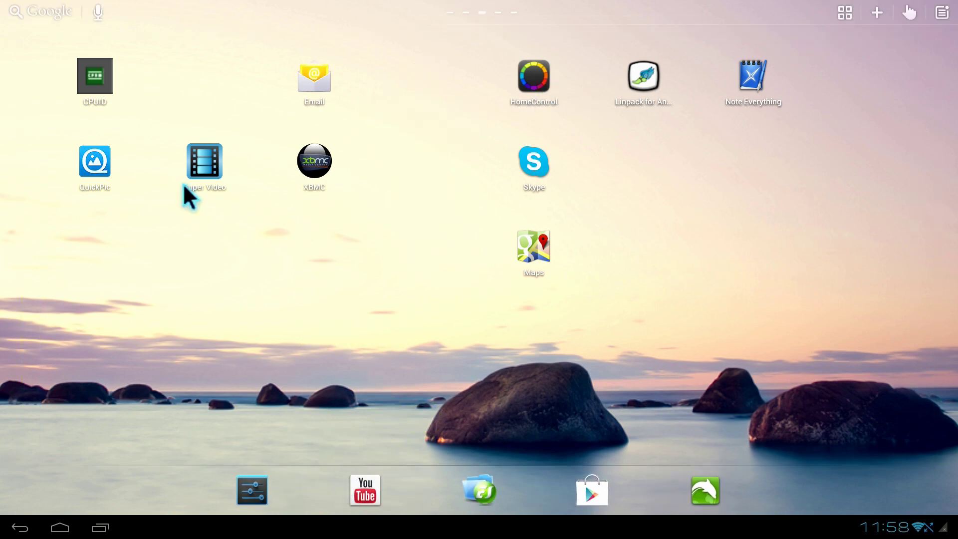
{"action": "left_click_drag", "start_coordinate": [94, 164], "coordinate": [424, 488]}
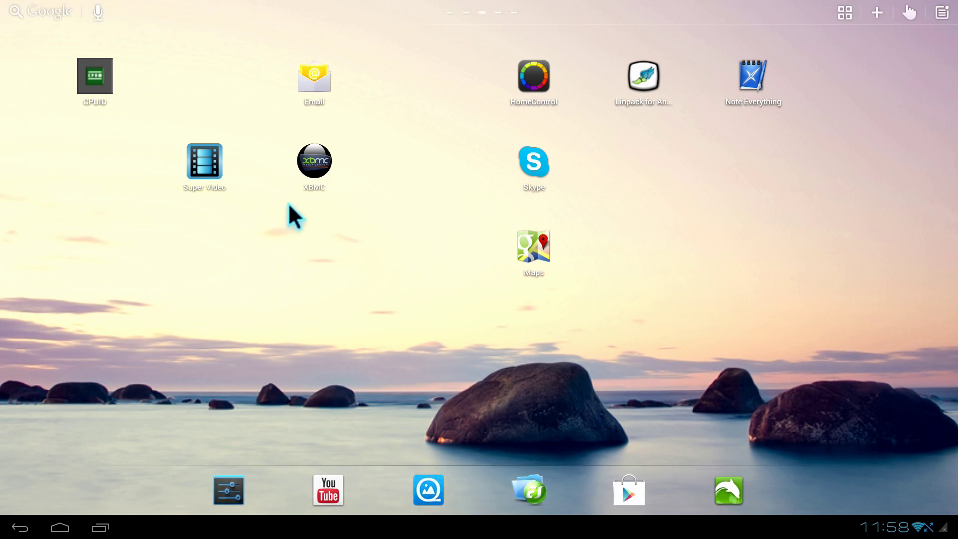
- Arrange Skype, Super Video and XBMC down the grid's first column and CPUID, Linpack, Note Everything and HomeControl down its last column
{"action": "left_click_drag", "start_coordinate": [314, 160], "coordinate": [97, 242]}
{"action": "left_click_drag", "start_coordinate": [189, 163], "coordinate": [95, 160]}
{"action": "left_click_drag", "start_coordinate": [106, 98], "coordinate": [864, 79]}
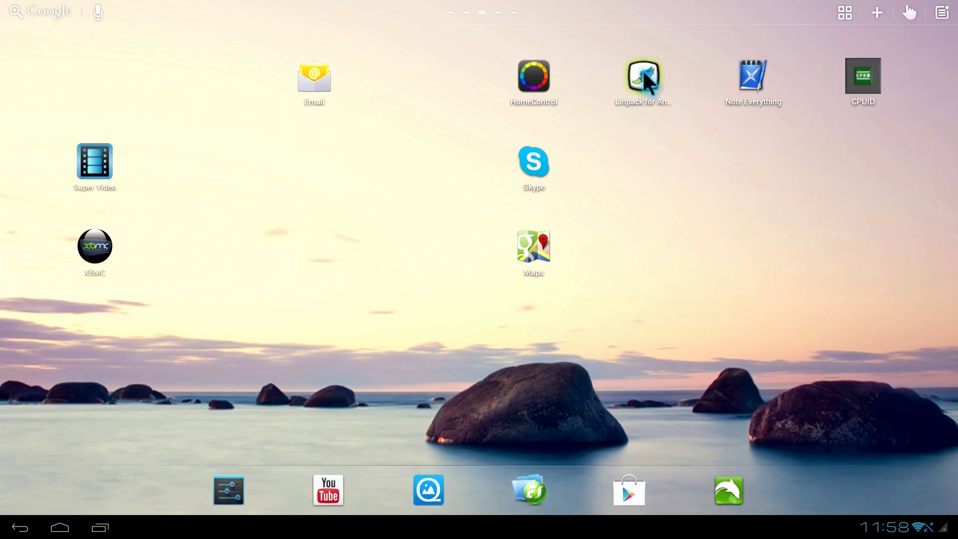
{"action": "left_click_drag", "start_coordinate": [642, 75], "coordinate": [858, 150]}
{"action": "left_click_drag", "start_coordinate": [750, 85], "coordinate": [863, 244]}
{"action": "left_click_drag", "start_coordinate": [531, 171], "coordinate": [97, 82]}
{"action": "left_click_drag", "start_coordinate": [539, 86], "coordinate": [863, 333]}
- Place the Email icon in the dock between Settings and YouTube
{"action": "left_click_drag", "start_coordinate": [303, 67], "coordinate": [305, 480]}
{"action": "left_click_drag", "start_coordinate": [204, 500], "coordinate": [333, 494]}
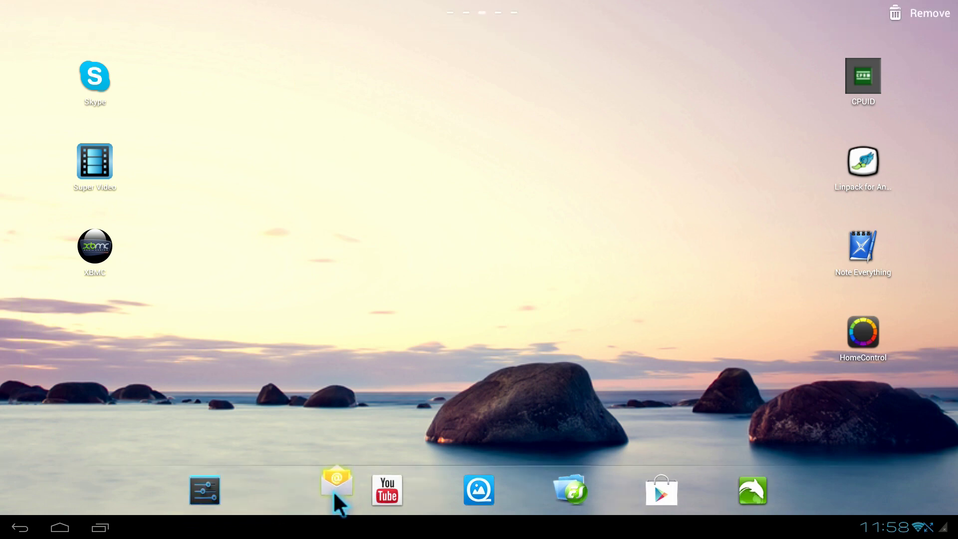
- Set the underwater shipwreck live wallpaper as the home screen background
{"action": "left_click", "coordinate": [391, 252]}
{"action": "left_click", "coordinate": [212, 14]}
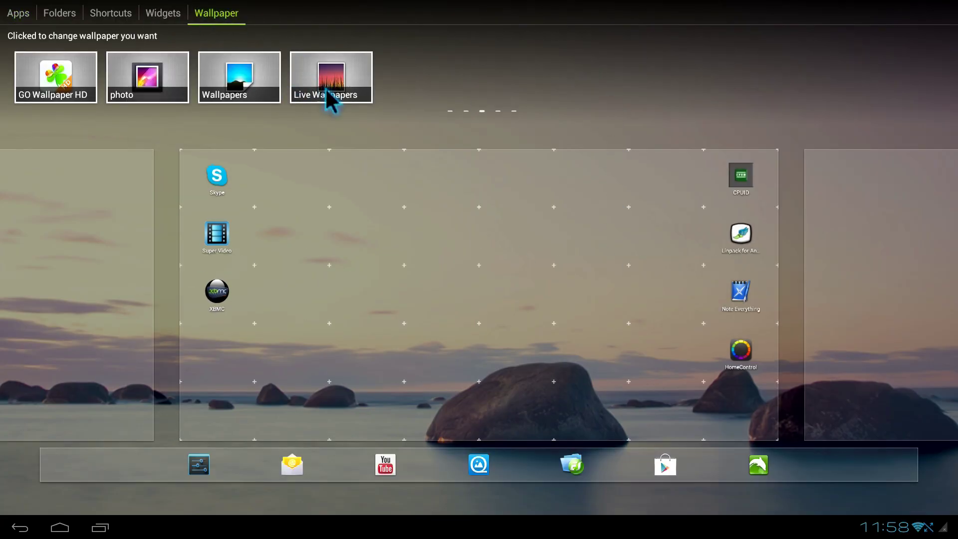
{"action": "left_click", "coordinate": [326, 88]}
{"action": "left_click", "coordinate": [581, 258]}
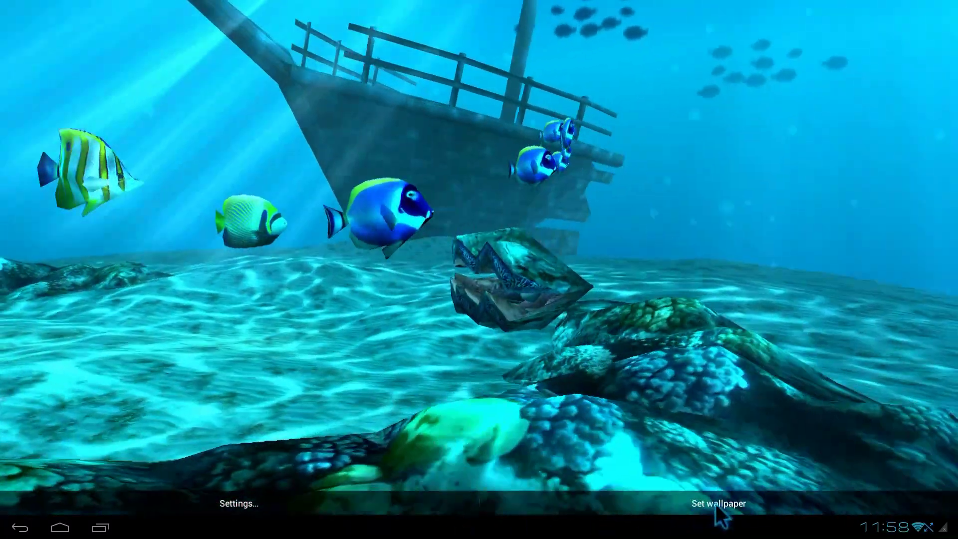
{"action": "left_click", "coordinate": [717, 504]}
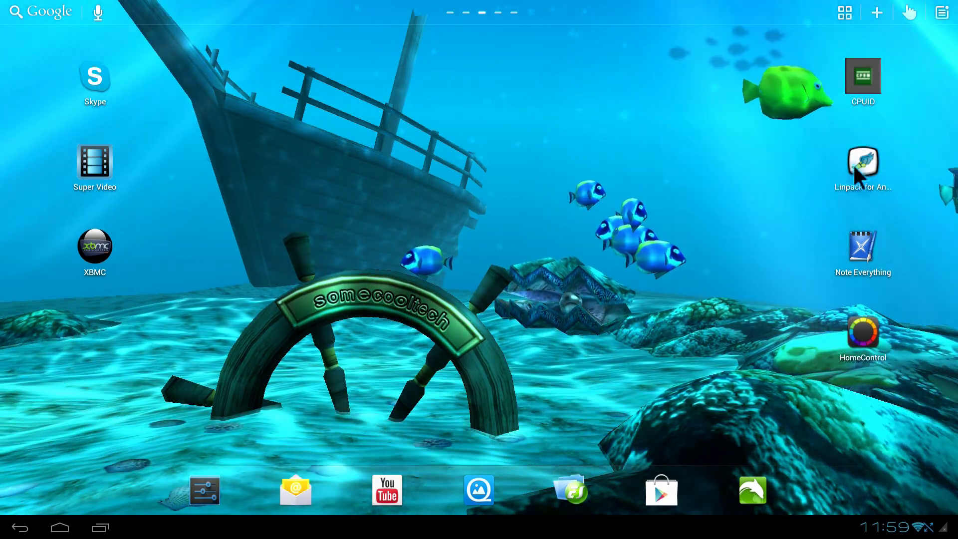
- Open Linpack for its benchmark run, and dismiss every app except Launcher from the recent apps list
{"action": "left_click", "coordinate": [843, 161]}
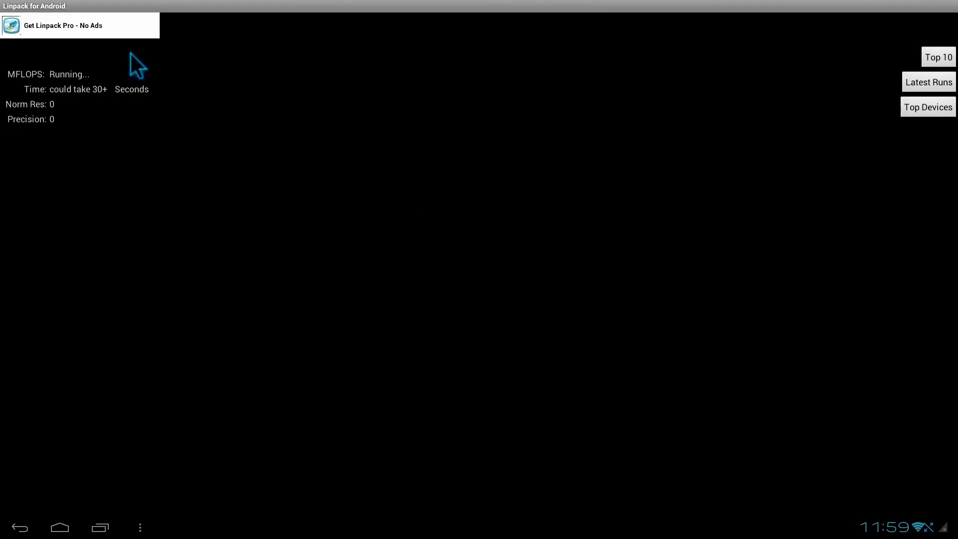
{"action": "left_click", "coordinate": [90, 519]}
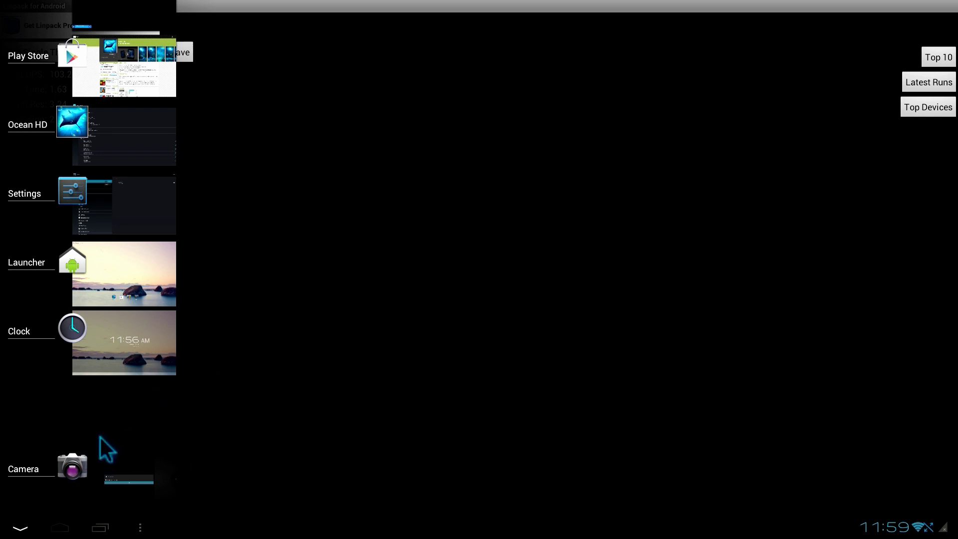
{"action": "scroll", "coordinate": [100, 436], "scroll_direction": "up", "scroll_amount": 5}
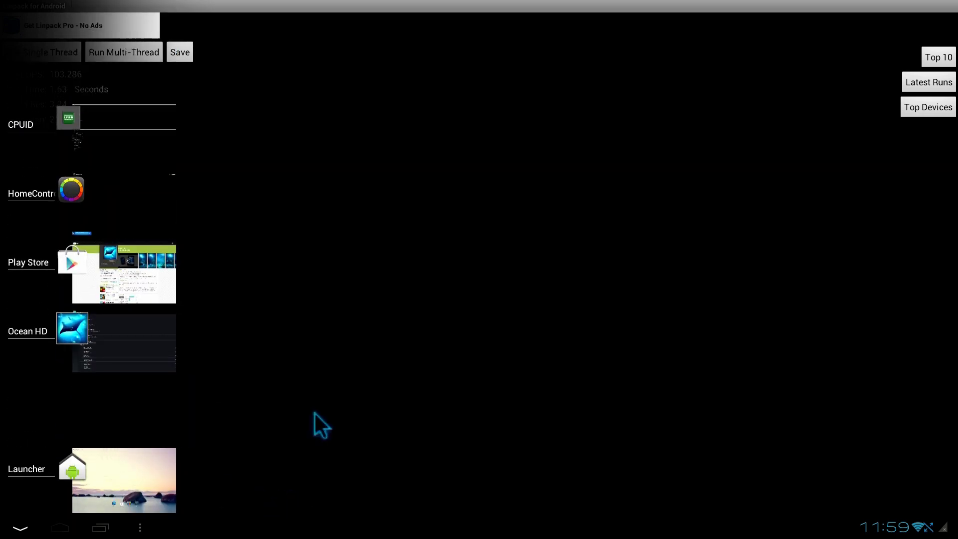
{"action": "left_click_drag", "start_coordinate": [96, 412], "coordinate": [292, 407]}
{"action": "left_click_drag", "start_coordinate": [112, 384], "coordinate": [261, 419]}
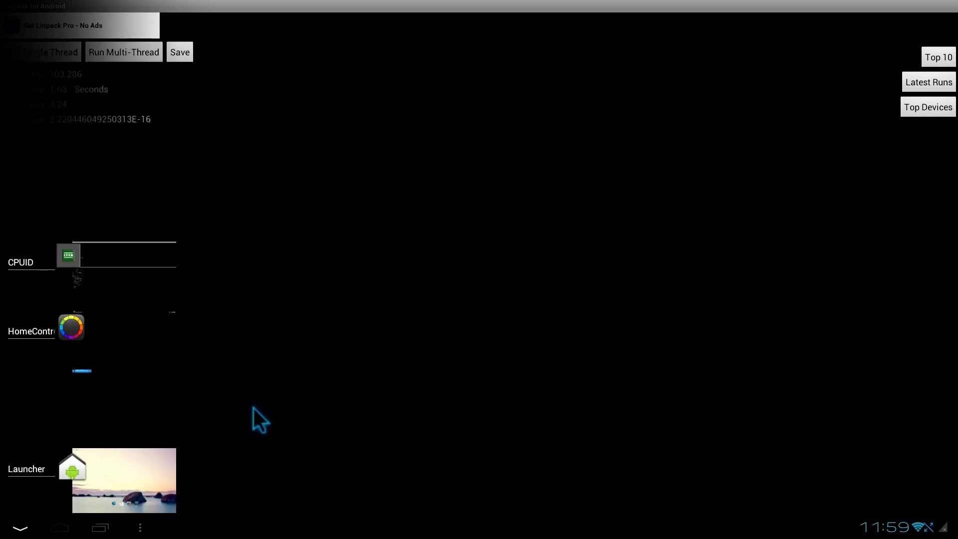
{"action": "left_click_drag", "start_coordinate": [108, 389], "coordinate": [289, 371]}
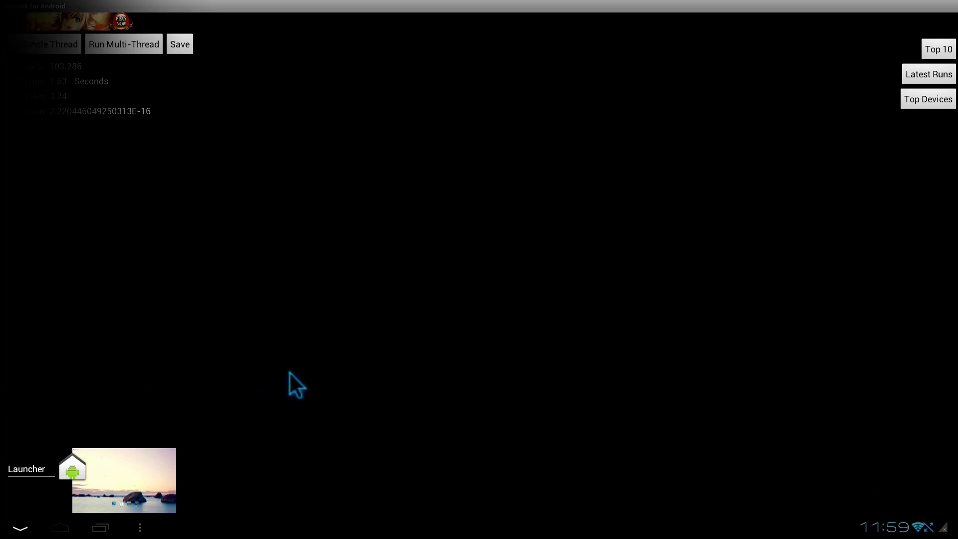
{"action": "left_click", "coordinate": [288, 371]}
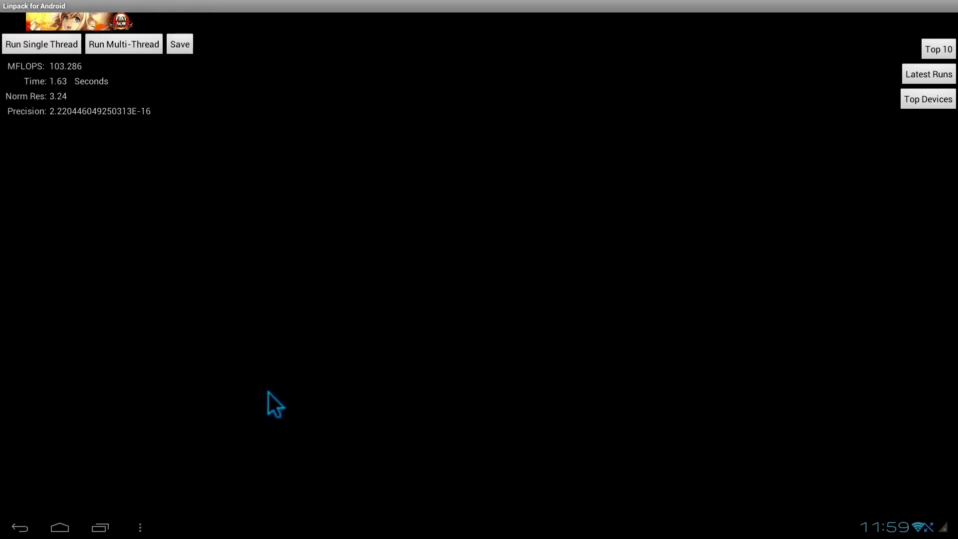
- Run the multi-threaded Linpack benchmark and check the processor details in CPUID
{"action": "left_click", "coordinate": [128, 45]}
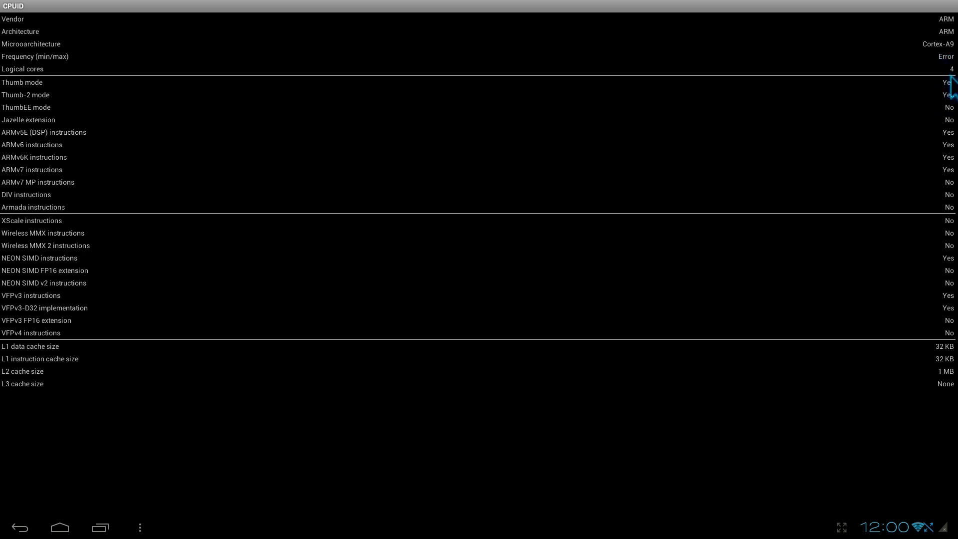
{"action": "key", "text": "Escape"}
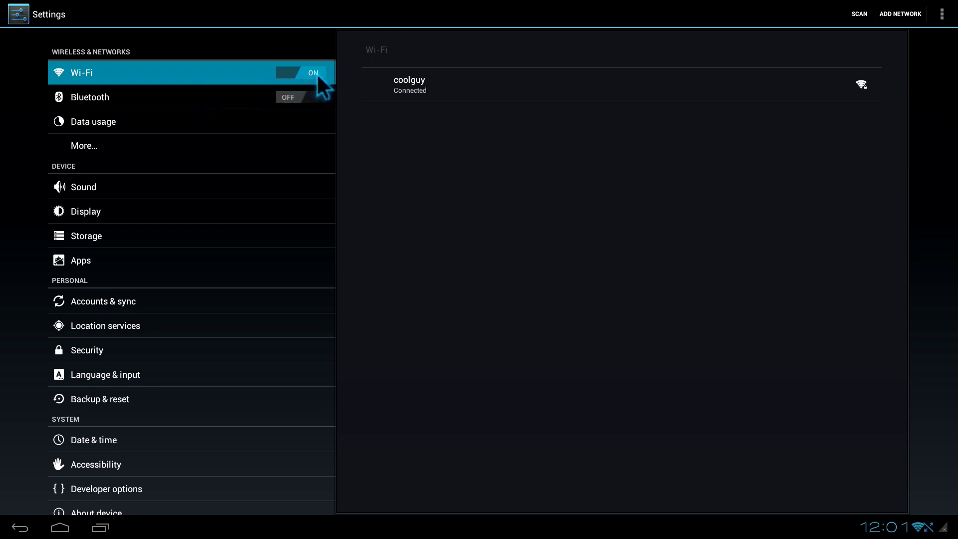
- Examine the Bluetooth, additional wireless and display settings, including the display mode and color depth options, without changing any
{"action": "left_click", "coordinate": [128, 97]}
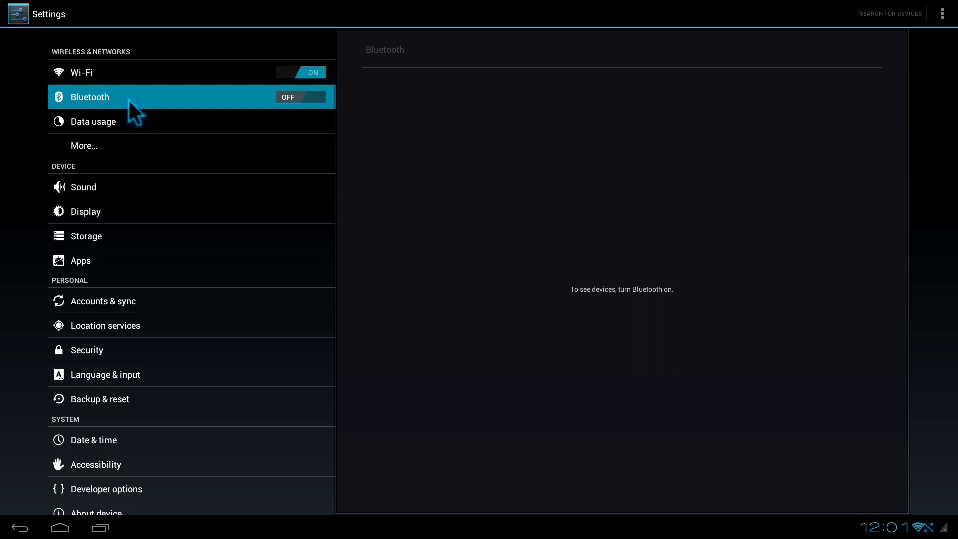
{"action": "left_click", "coordinate": [91, 149]}
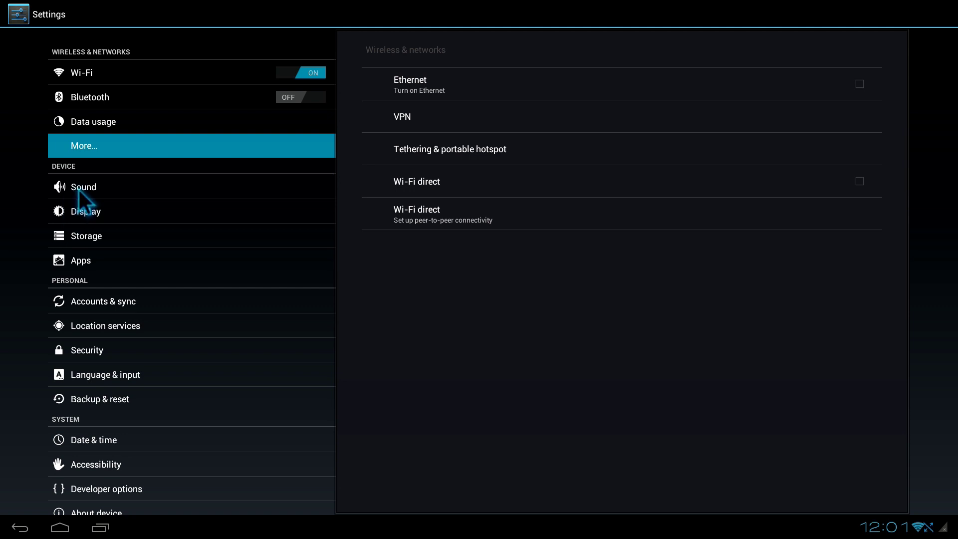
{"action": "left_click", "coordinate": [87, 211]}
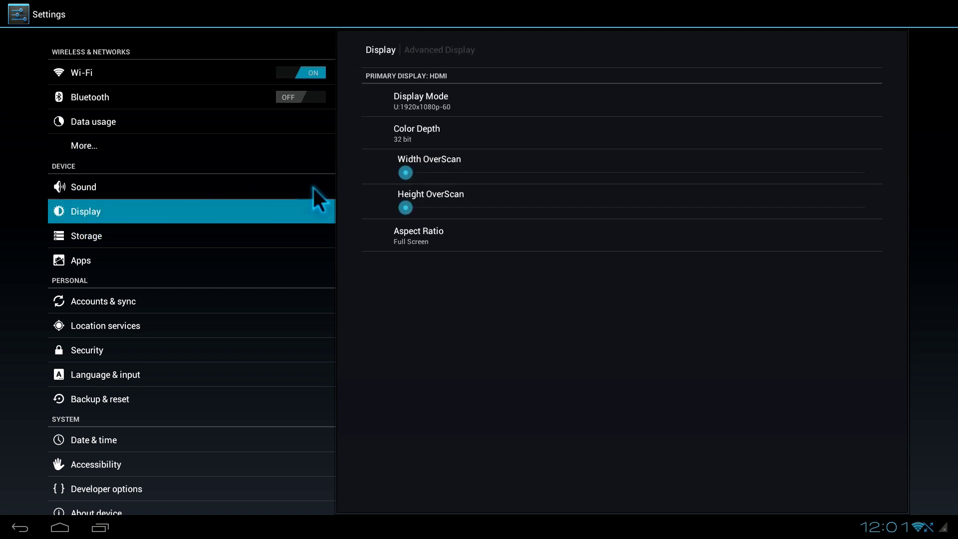
{"action": "left_click", "coordinate": [462, 101]}
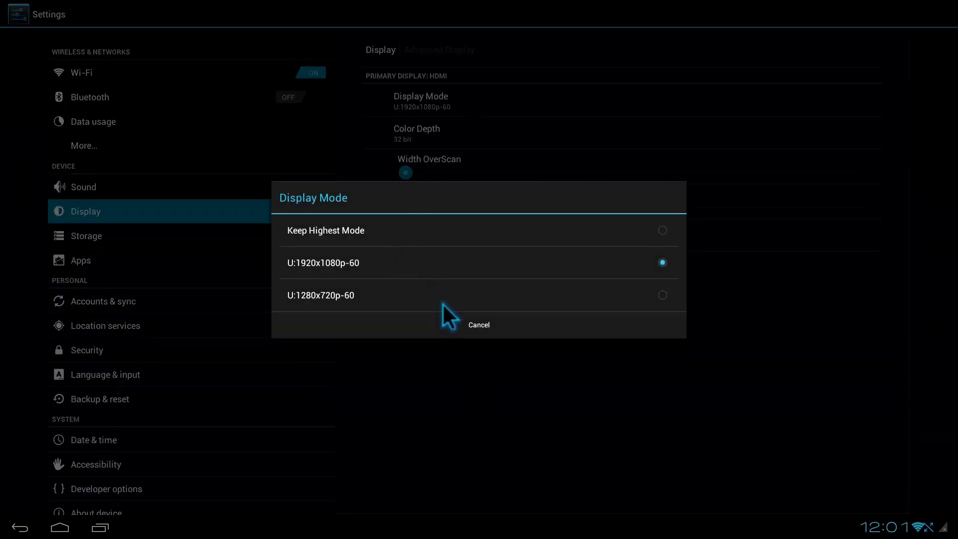
{"action": "left_click", "coordinate": [452, 315]}
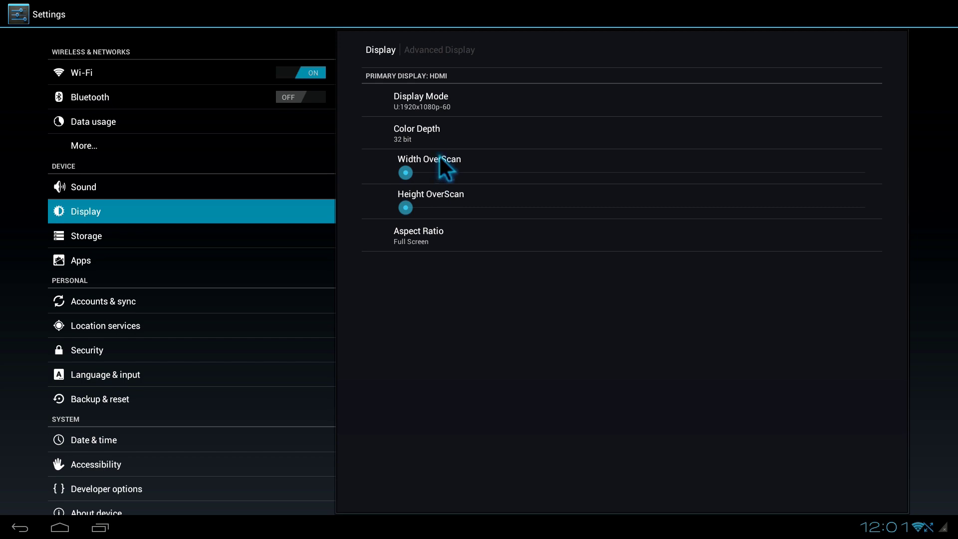
{"action": "left_click", "coordinate": [452, 134]}
- Examine the internal, SD card and USB storage details, and open the device information
{"action": "left_click", "coordinate": [331, 236]}
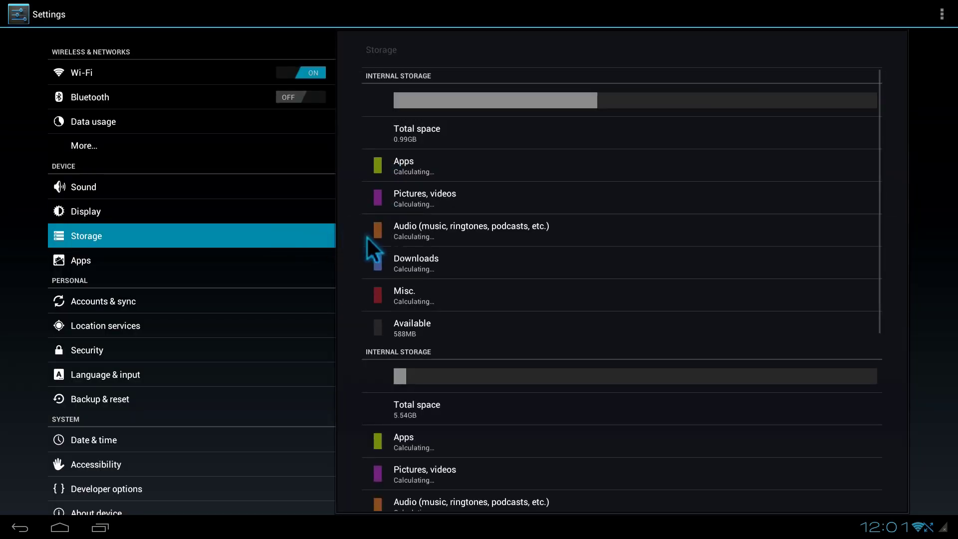
{"action": "left_click_drag", "start_coordinate": [491, 462], "coordinate": [513, 132]}
{"action": "left_click_drag", "start_coordinate": [528, 364], "coordinate": [514, 166]}
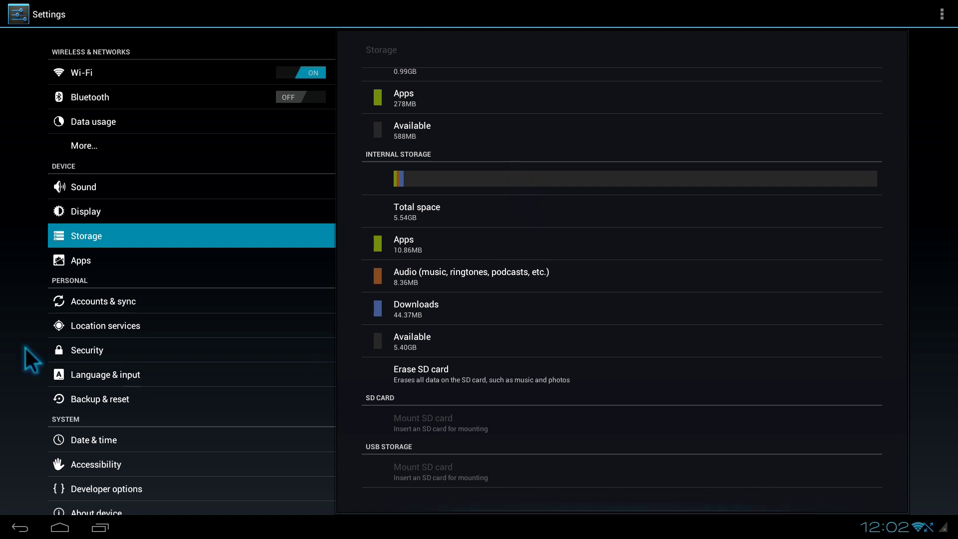
{"action": "left_click", "coordinate": [97, 511]}
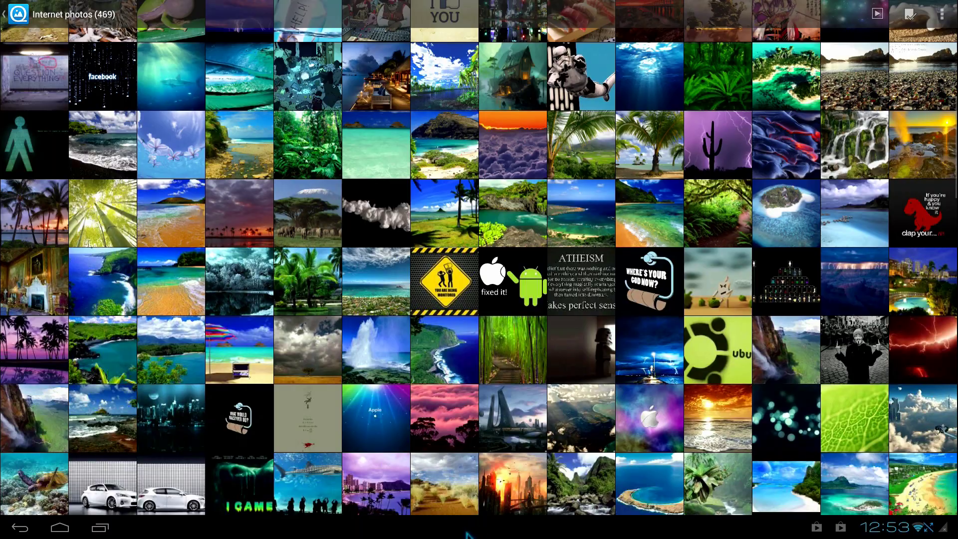
- Browse the Internet photos album in QuickPic and return to its thumbnails from the wallpaper-208933 image
{"action": "scroll", "coordinate": [454, 235], "scroll_direction": "down", "scroll_amount": 6}
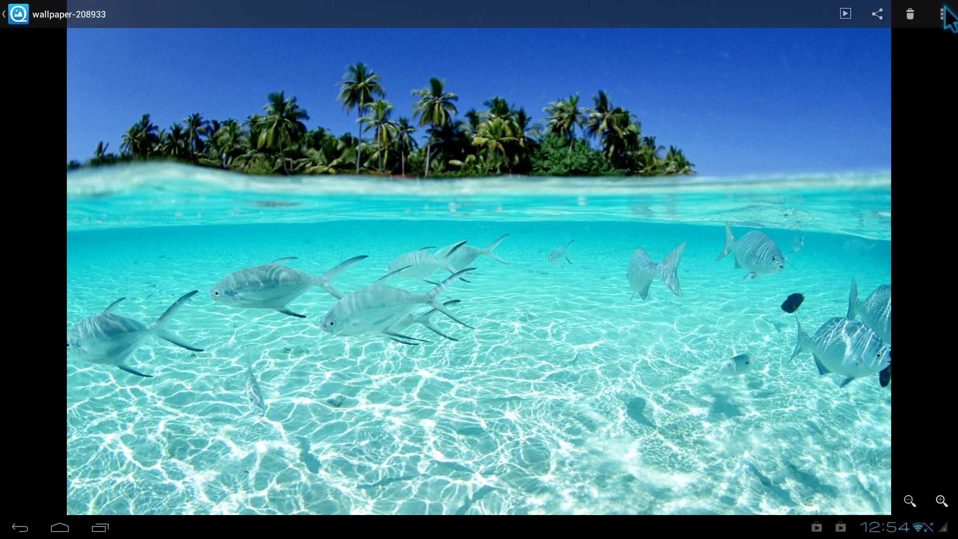
{"action": "right_click", "coordinate": [545, 252]}
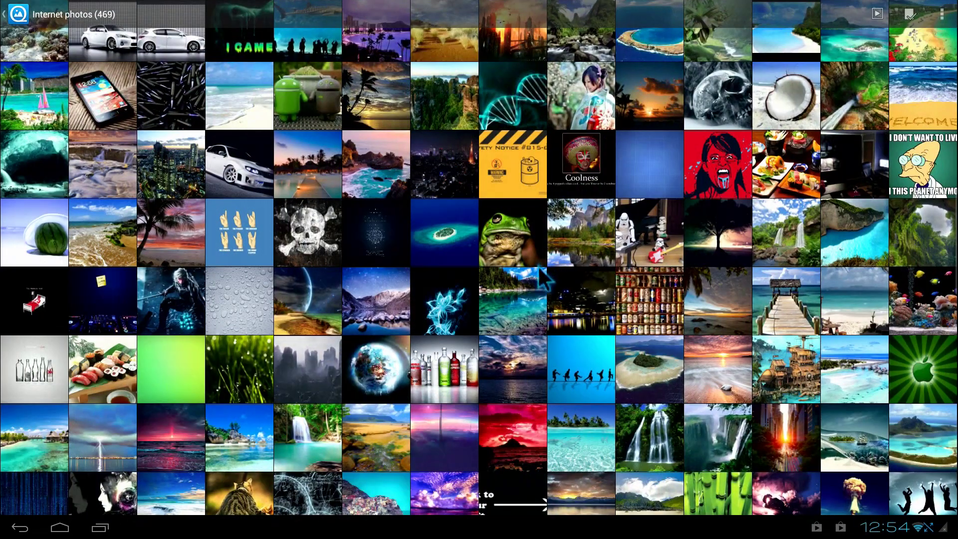